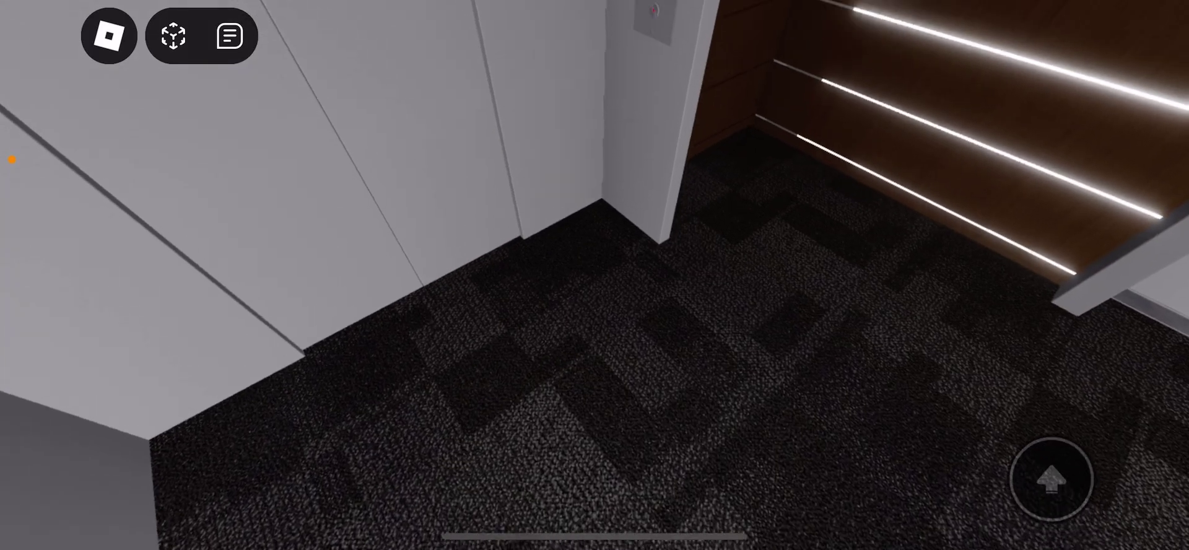
Step: Turn the camera up onto the lobby elevator doors and move closer toward them
left_click_drag(595, 372, 594, 140)
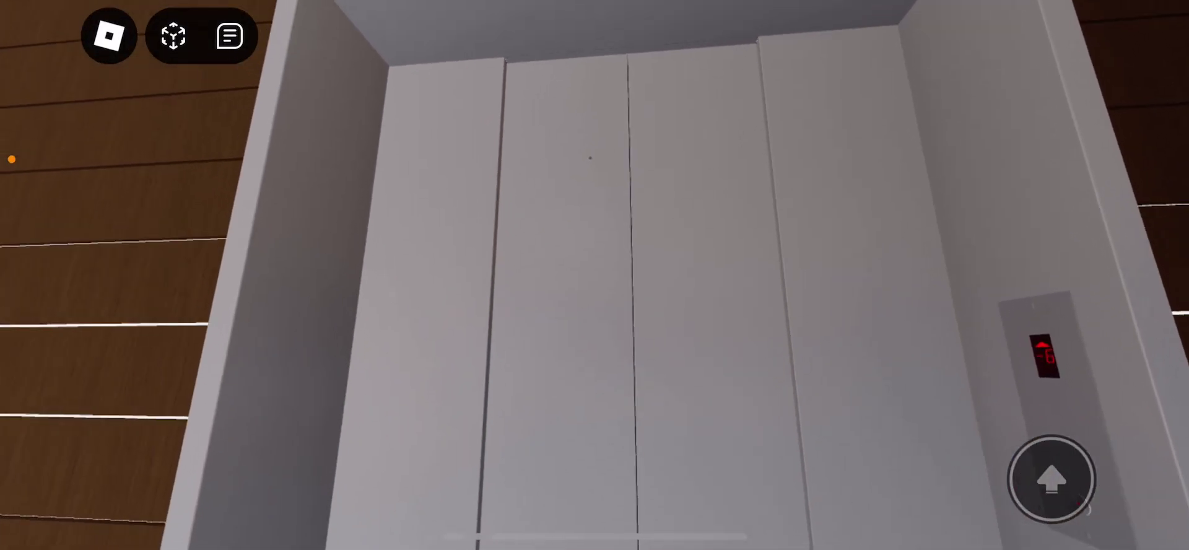
left_click_drag(594, 279, 651, 325)
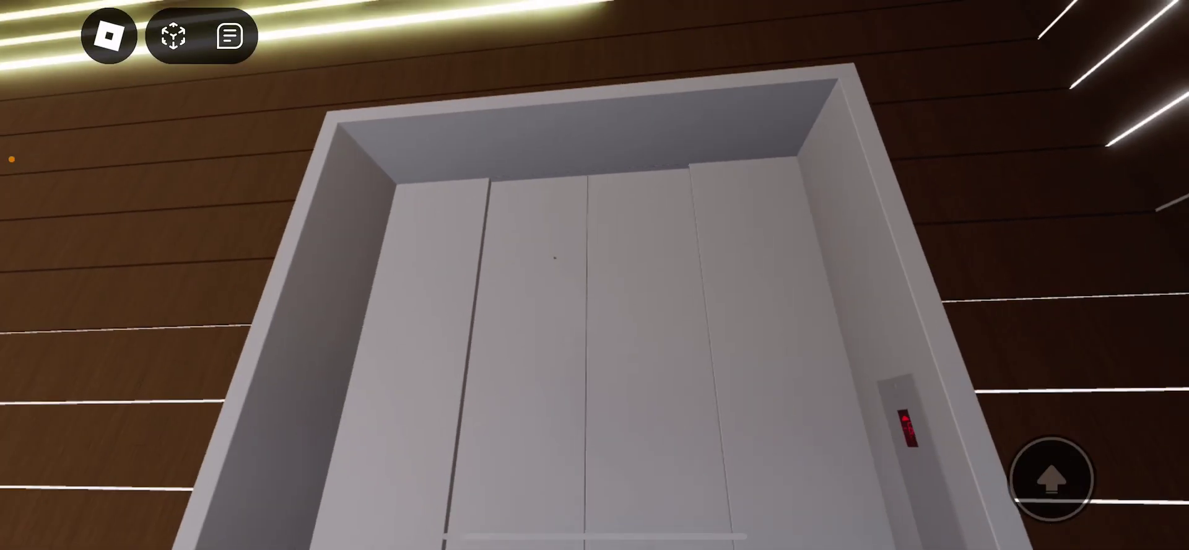
left_click_drag(594, 280, 594, 354)
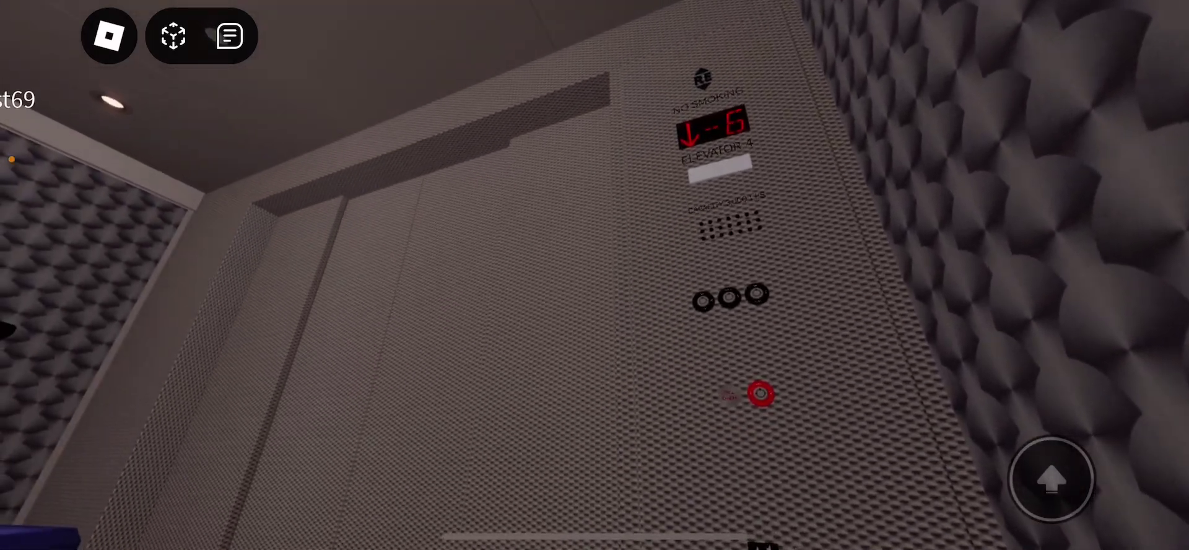
Step: Orbit the camera to show the avatar, the button panel and the floor indicator lamps
left_click_drag(594, 280, 372, 278)
left_click_drag(595, 279, 557, 353)
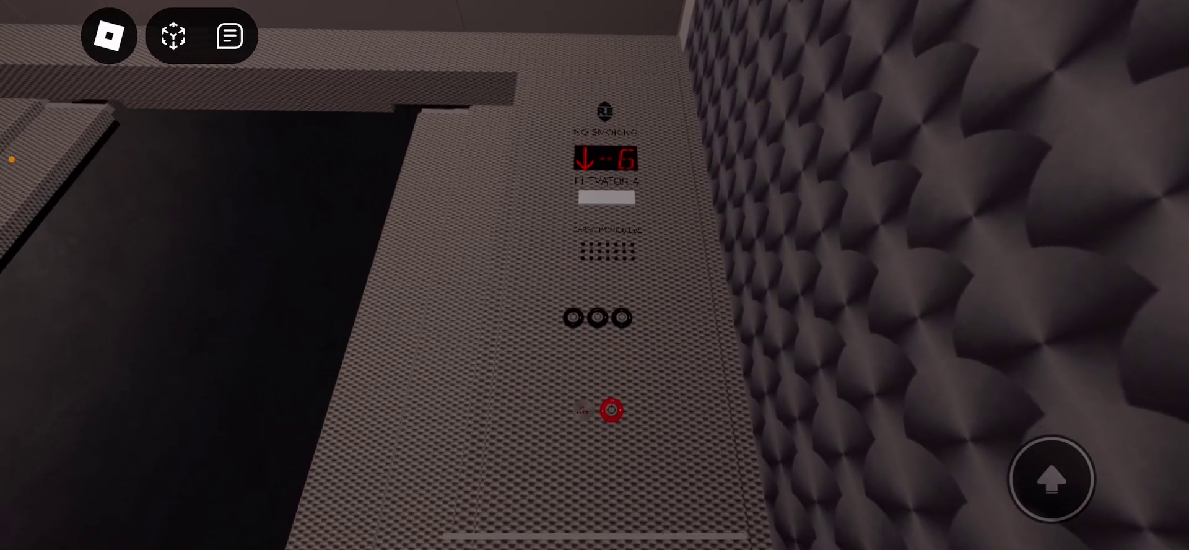
left_click_drag(594, 372, 651, 139)
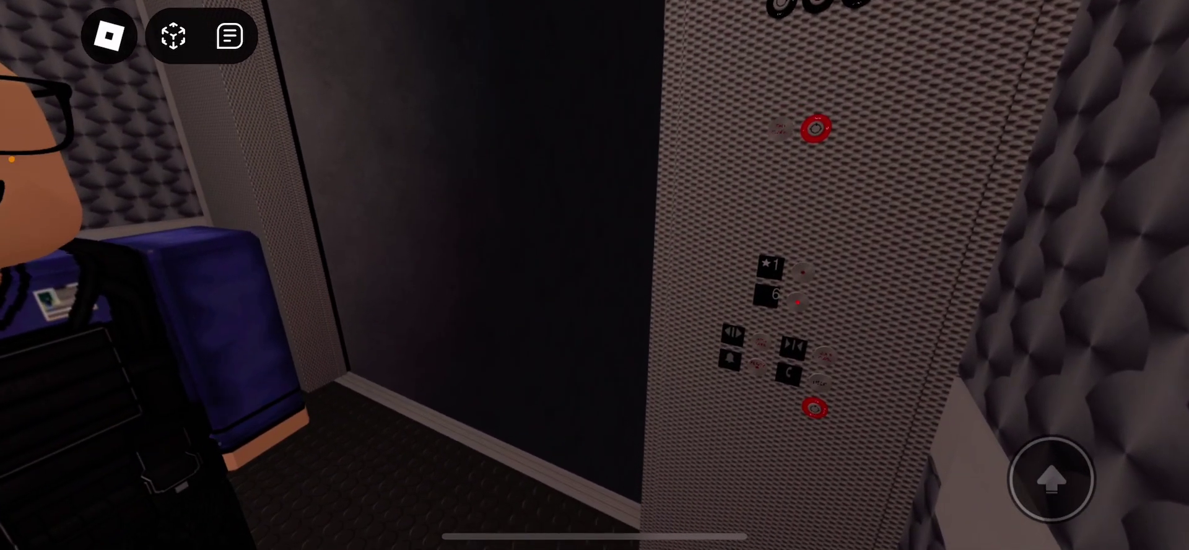
left_click_drag(594, 232, 557, 334)
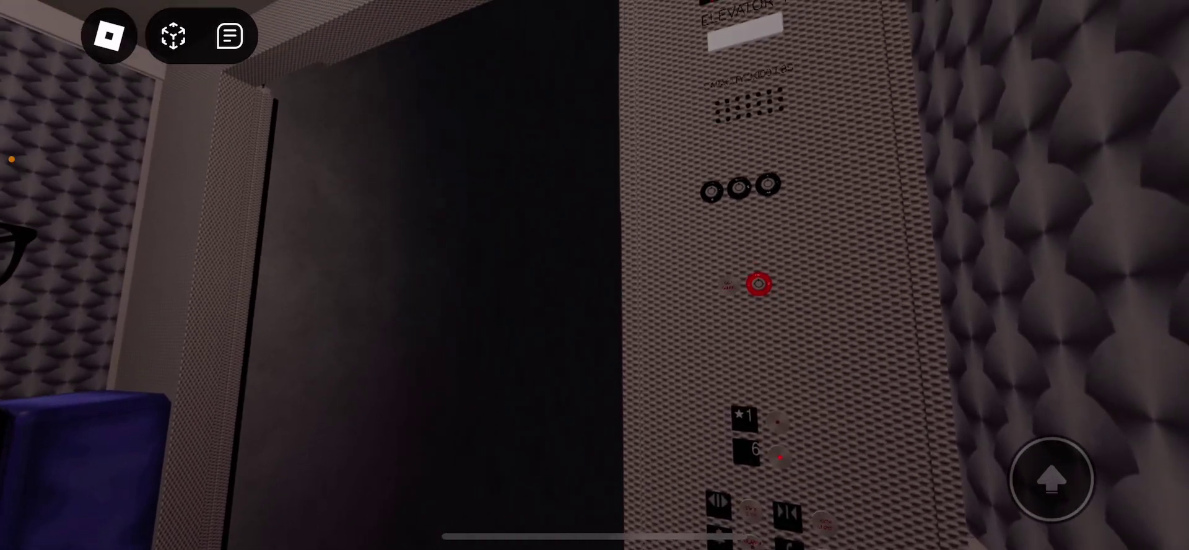
Step: Pan around the car past the panel and side wall toward the padded wall
left_click_drag(595, 279, 707, 353)
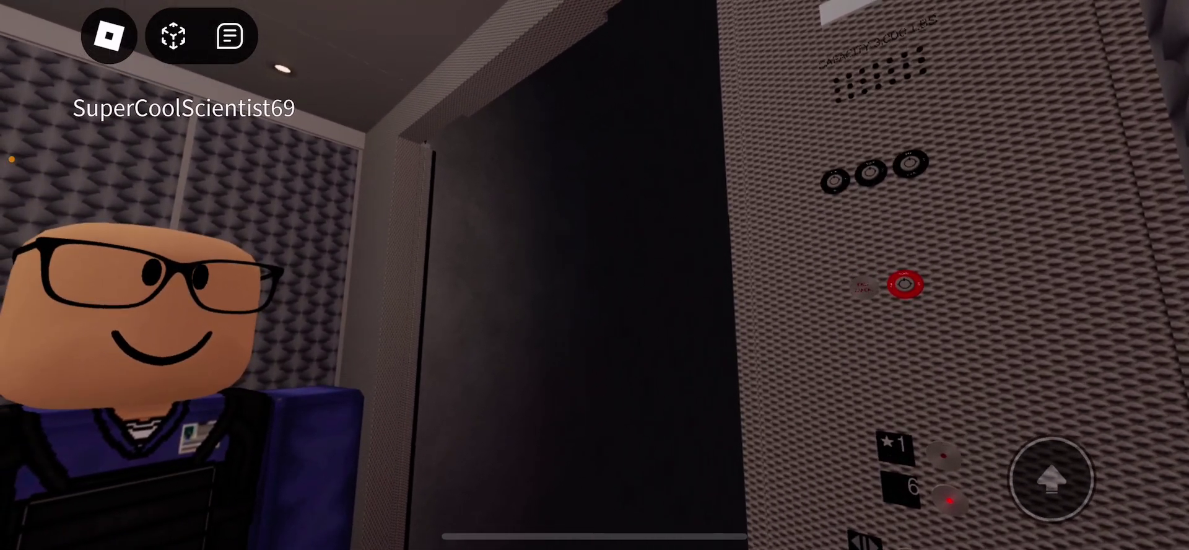
left_click_drag(650, 279, 520, 232)
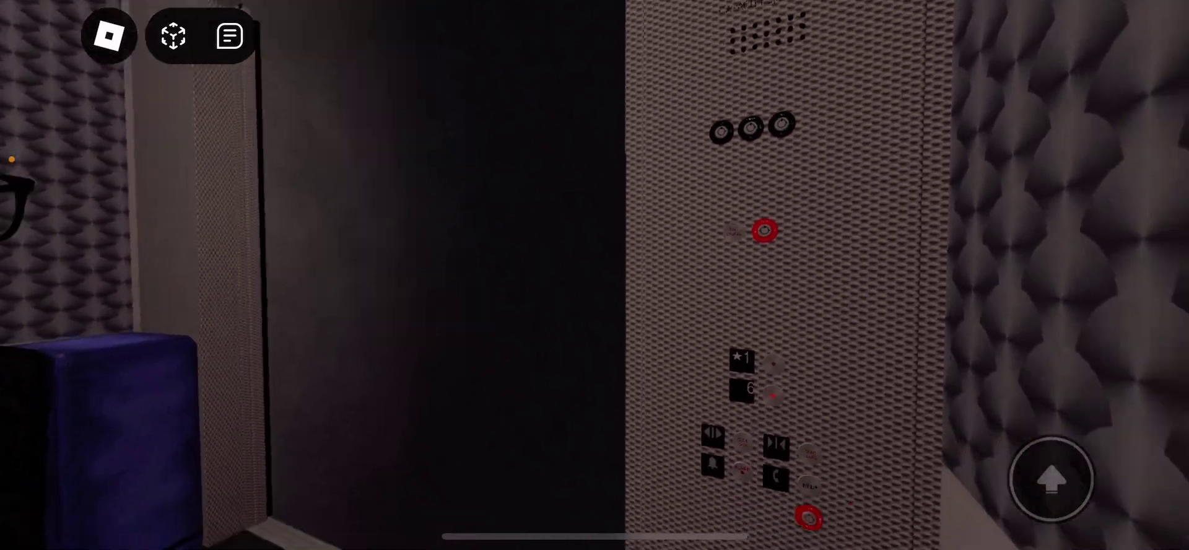
left_click_drag(595, 371, 594, 186)
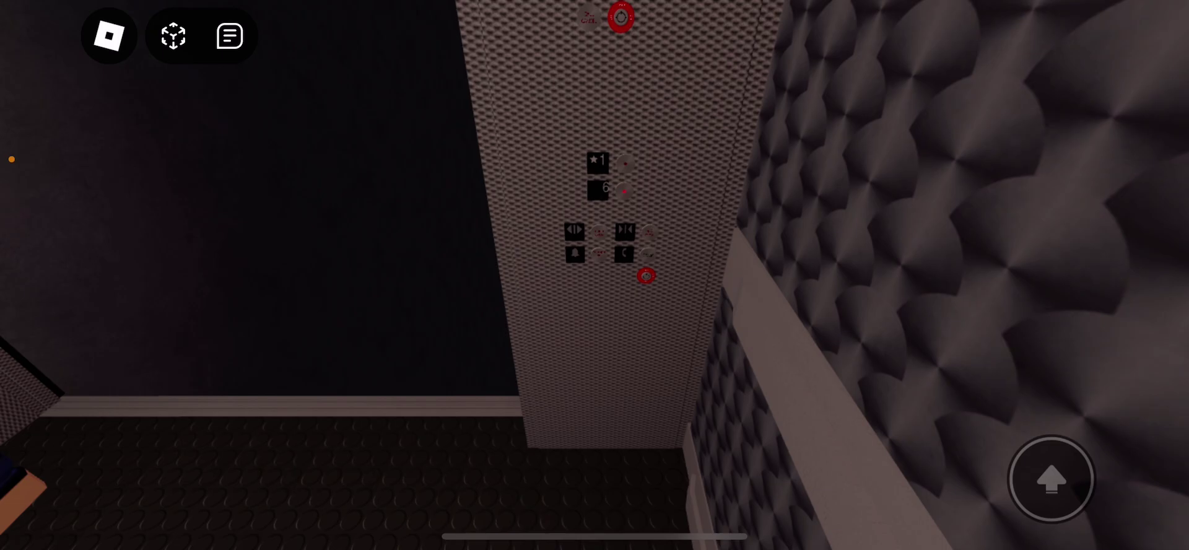
left_click_drag(464, 279, 650, 352)
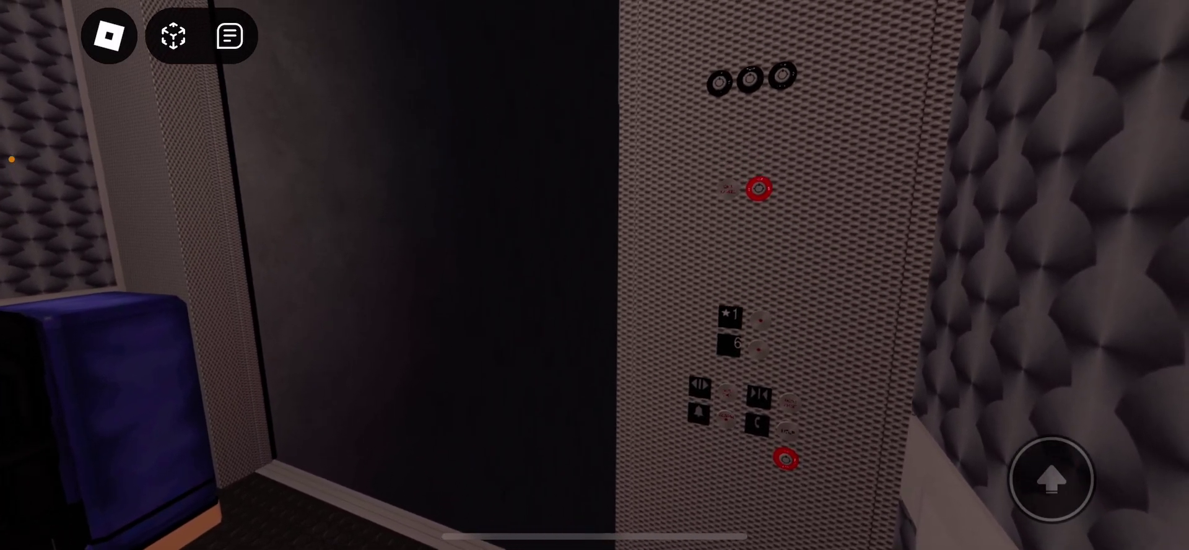
left_click_drag(465, 279, 743, 279)
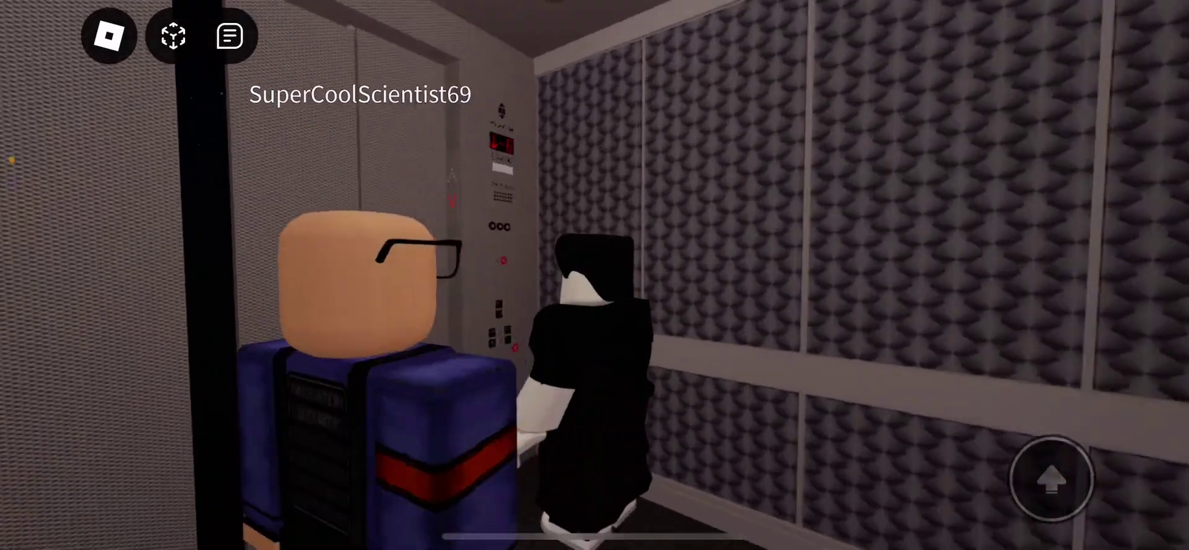
scroll(594, 279, "up", 5)
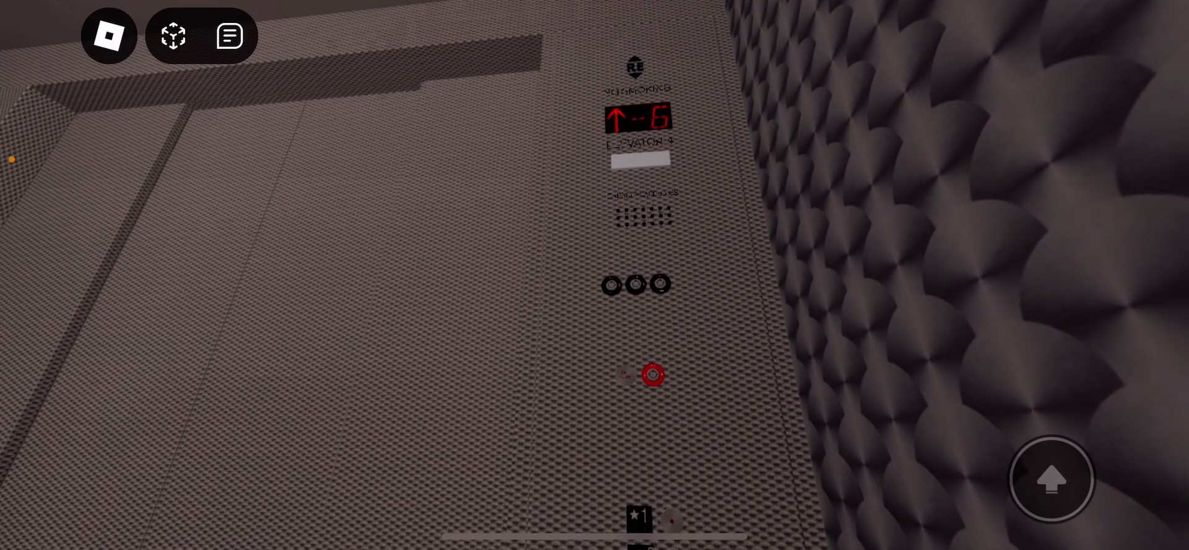
Step: Pull the camera out to the avatar and ceiling, then back to the floor display
left_click_drag(372, 279, 650, 139)
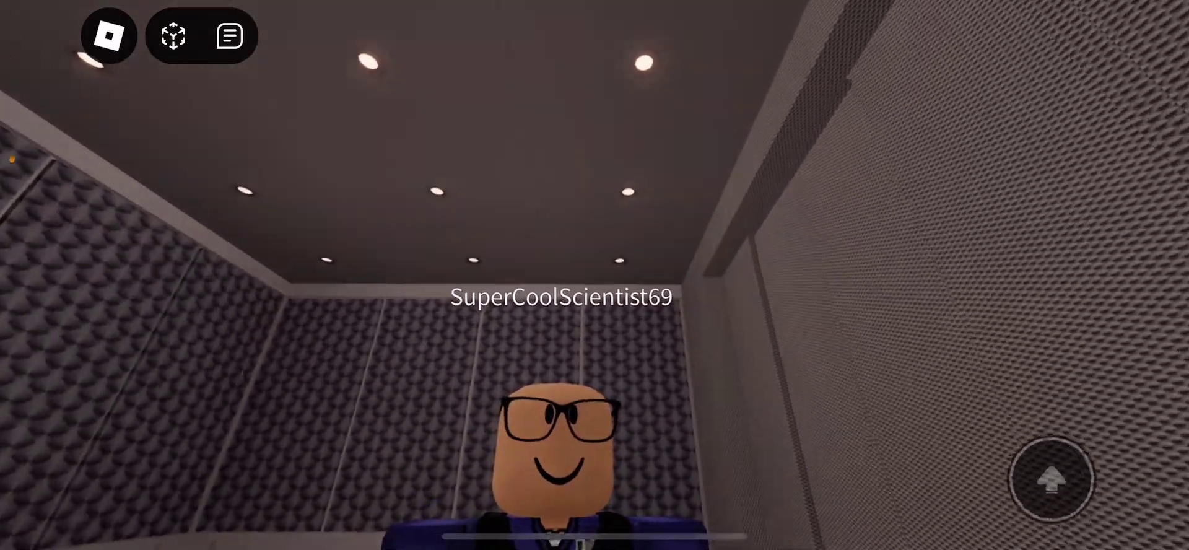
left_click_drag(595, 279, 372, 419)
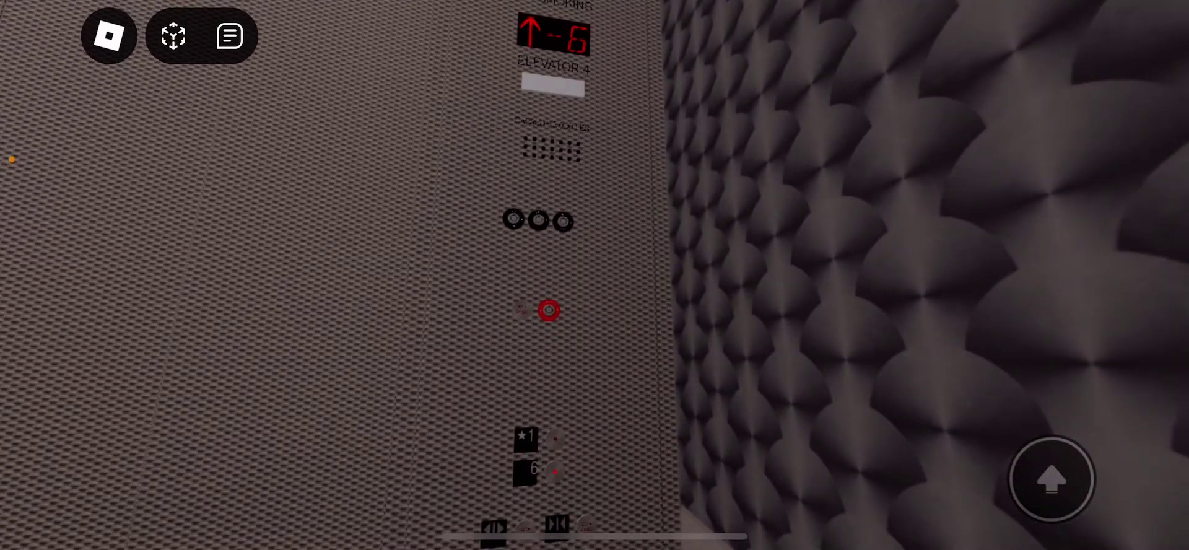